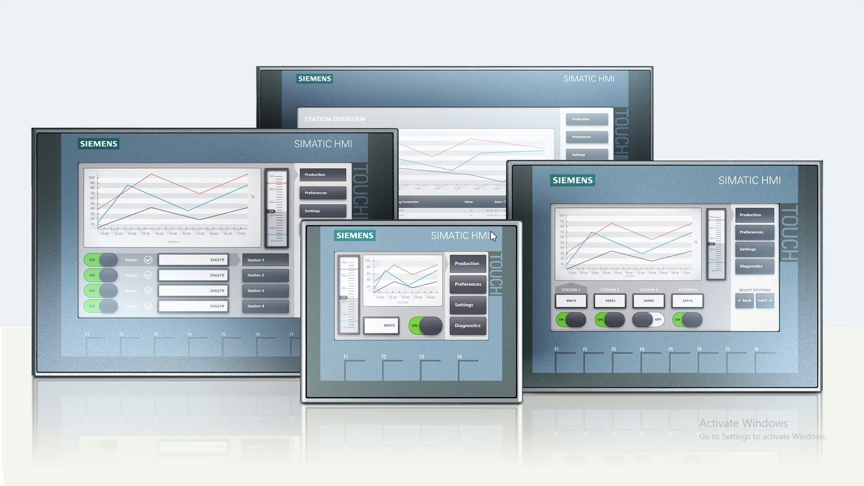
Step: Leave the panel picture, return to the desktop and open the Control Panel
key("Escape")
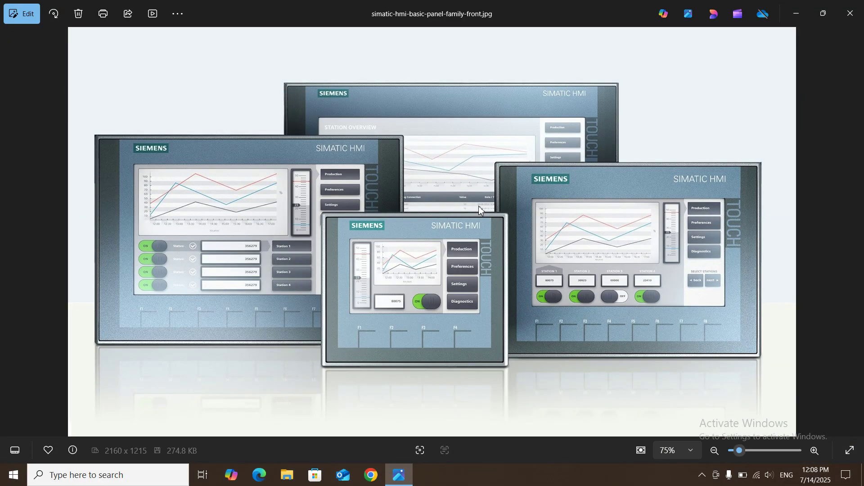
left_click(863, 474)
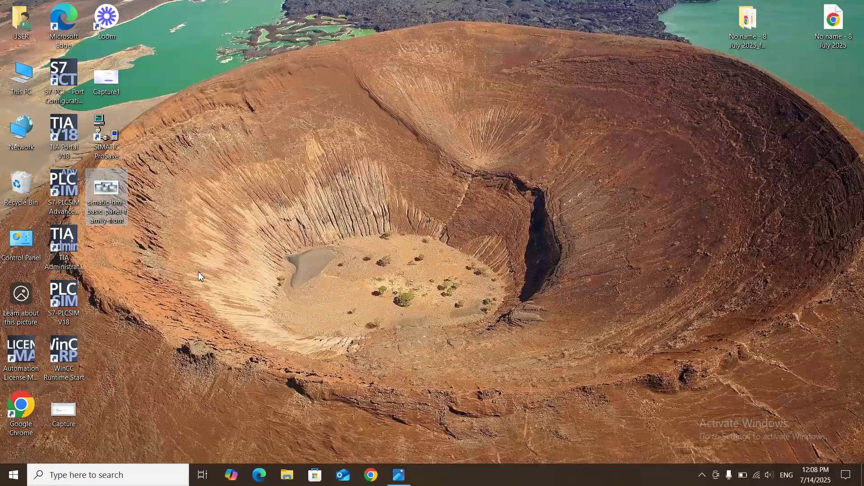
left_click(16, 480)
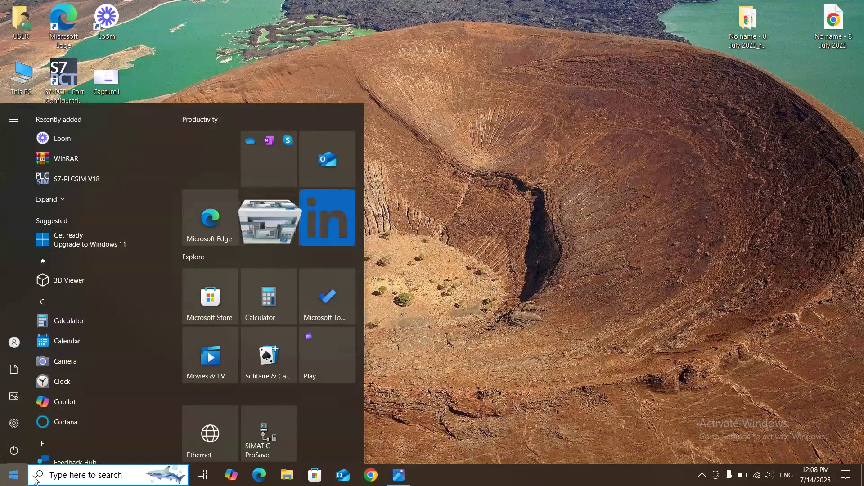
left_click(75, 472)
type("co")
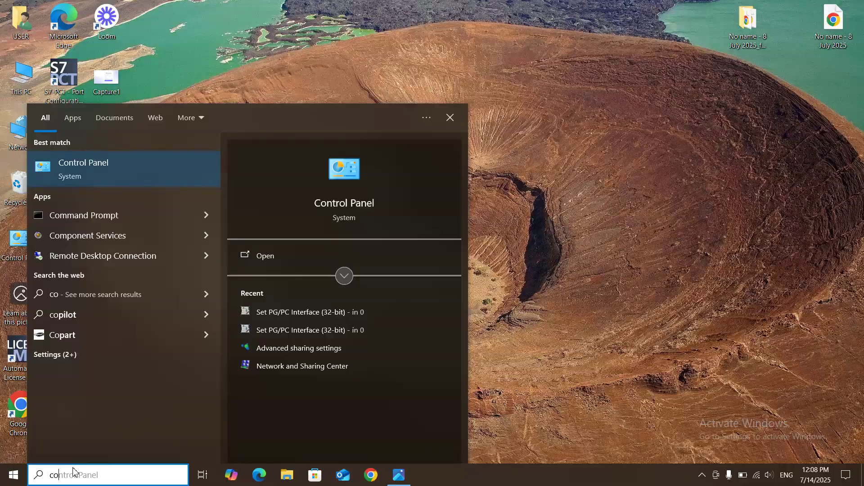
left_click(100, 180)
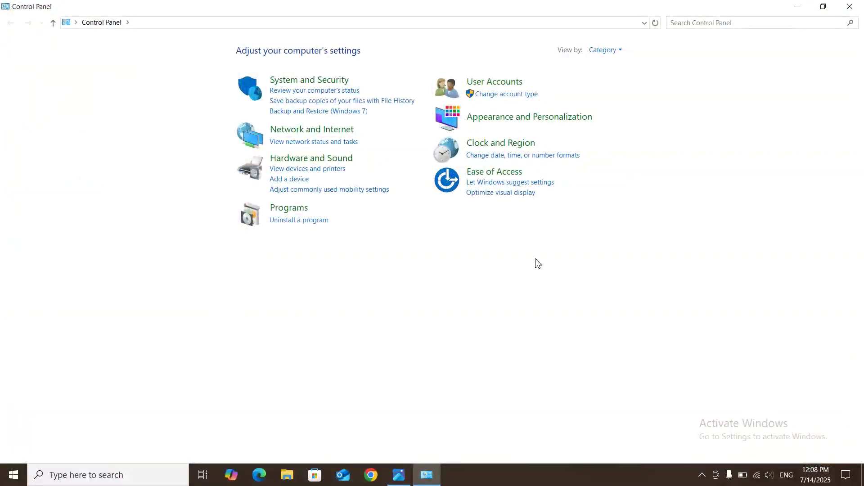
Step: Show the Control Panel items as large icons and open Set PG/PC Interface (32-bit)
left_click(608, 52)
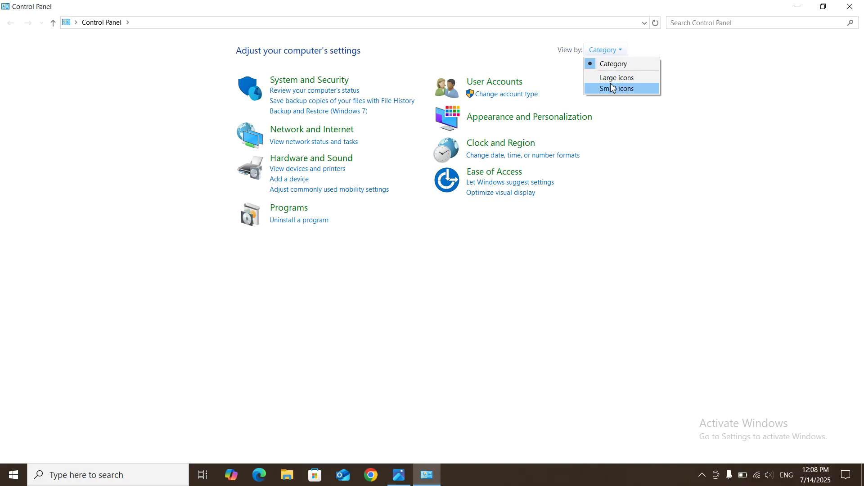
left_click(625, 81)
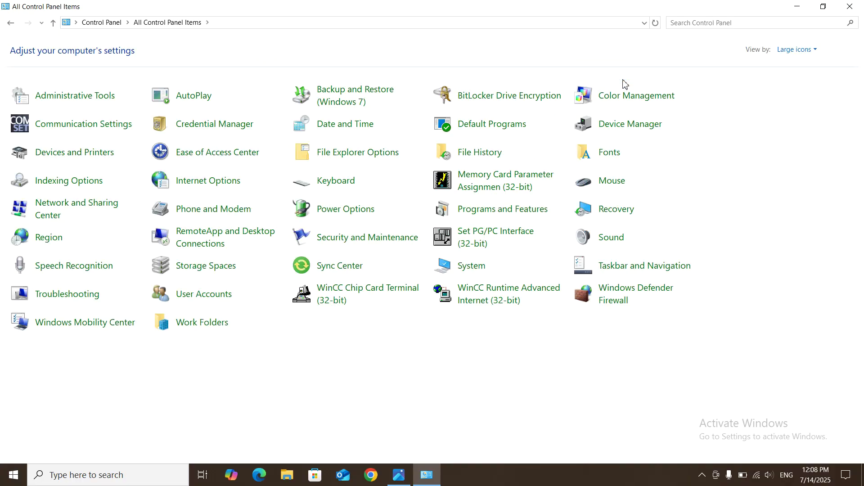
left_click(471, 237)
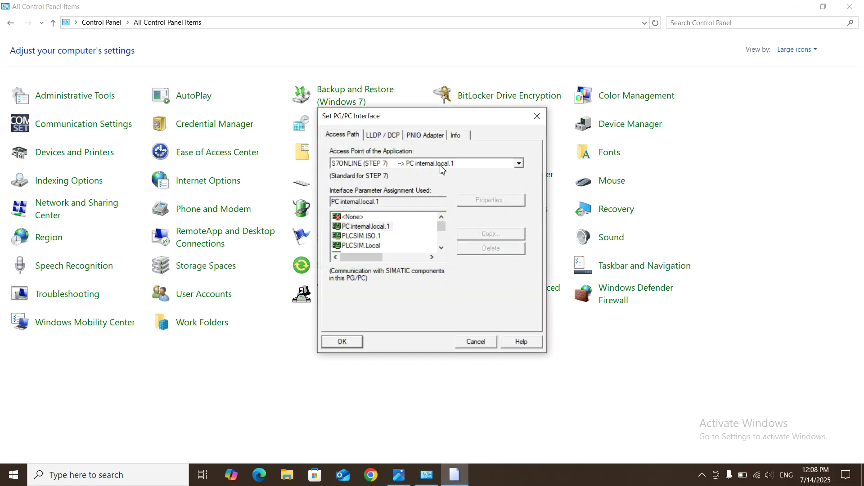
Step: Assign Siemens PLCSIM Virtual Ethernet Adapter.TCPIP.Auto.1 to the S7ONLINE (STEP 7) access point and accept the changed access path
left_click(442, 247)
left_click(442, 247)
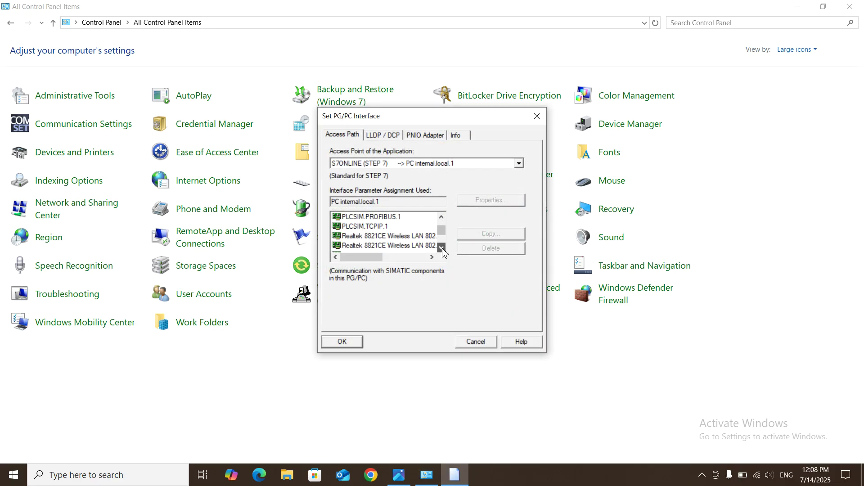
left_click(442, 247)
left_click(442, 247)
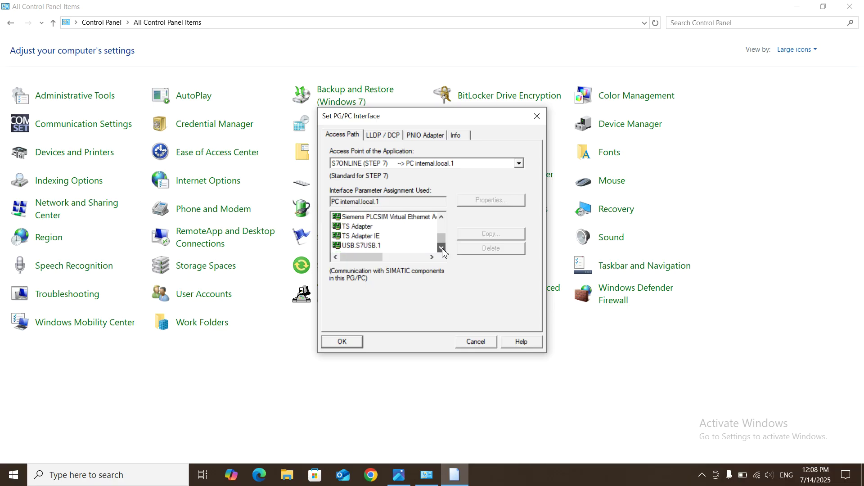
double_click(442, 220)
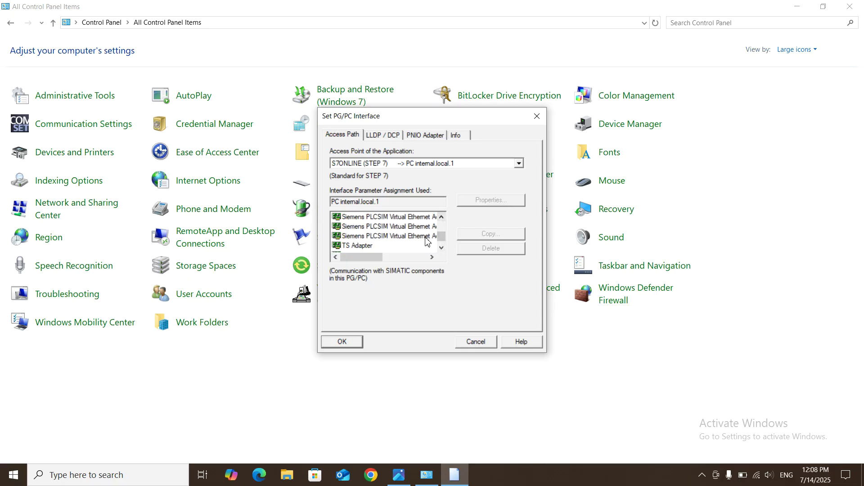
double_click(442, 219)
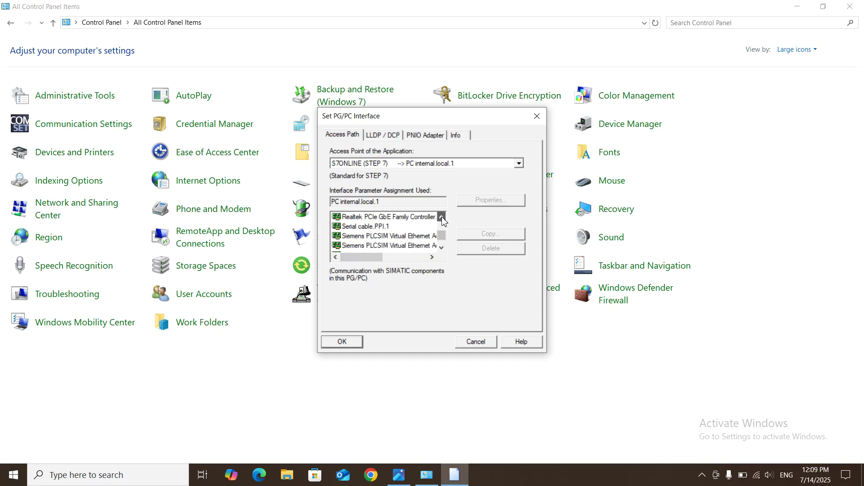
left_click(442, 248)
left_click(432, 257)
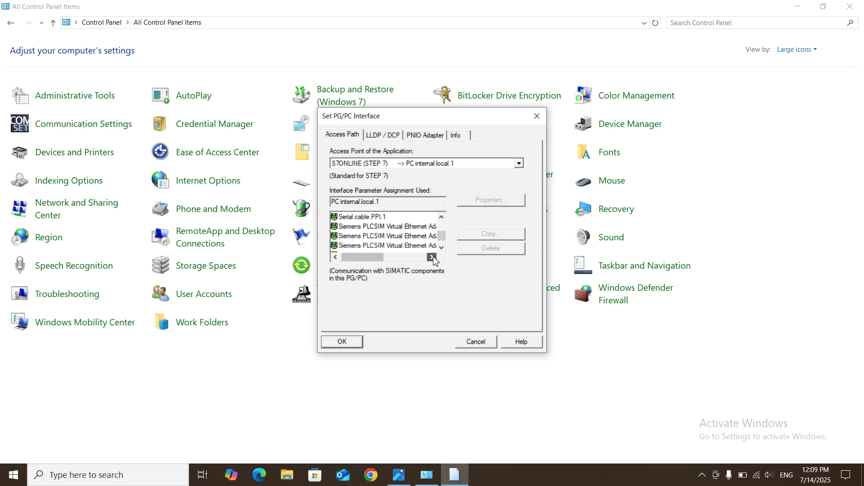
left_click(433, 258)
left_click_drag(433, 258, 433, 257)
left_click(397, 246)
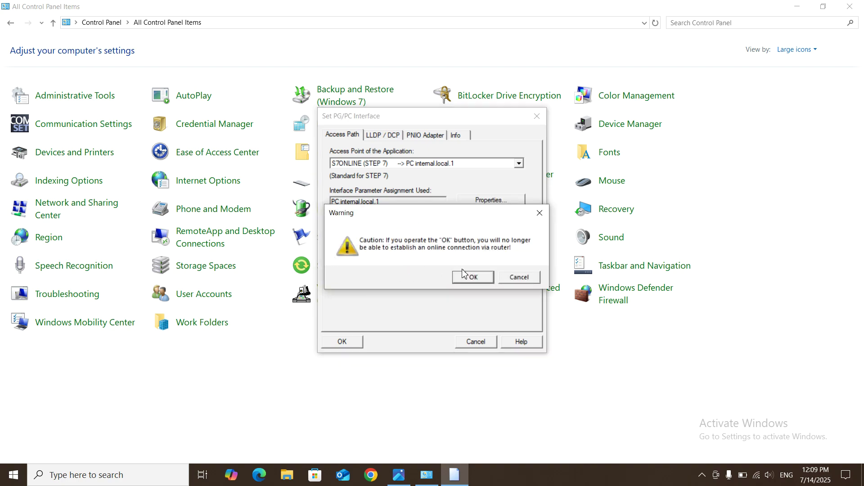
left_click(474, 278)
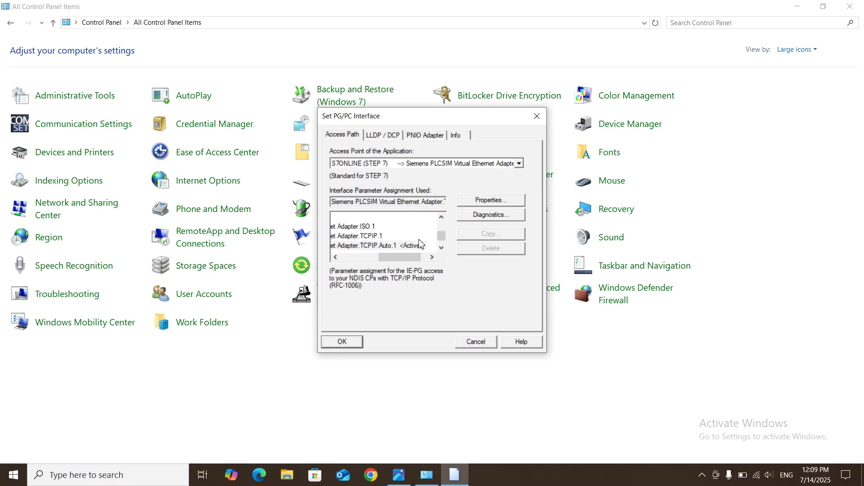
left_click(358, 343)
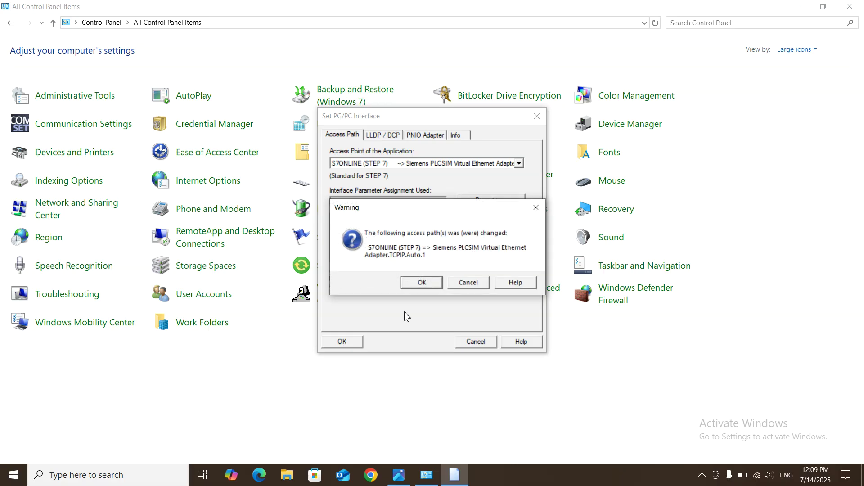
left_click(423, 284)
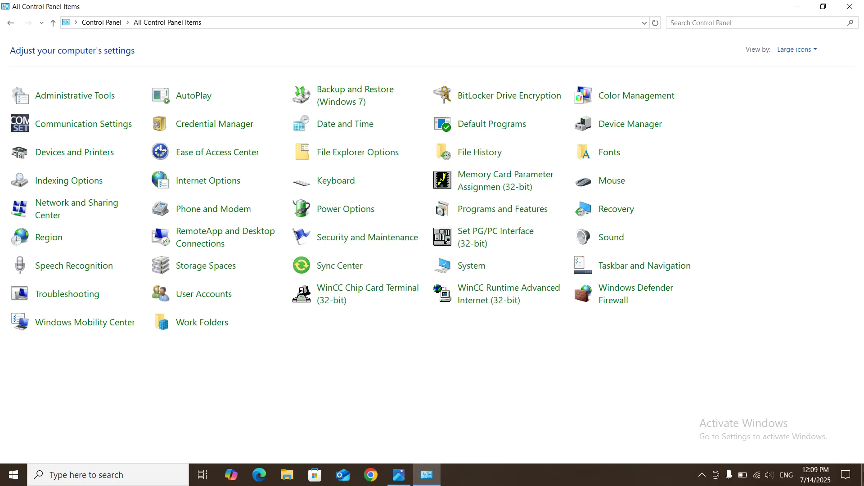
Step: Return to the desktop, refresh it and start SIMATIC ProSave
left_click(427, 475)
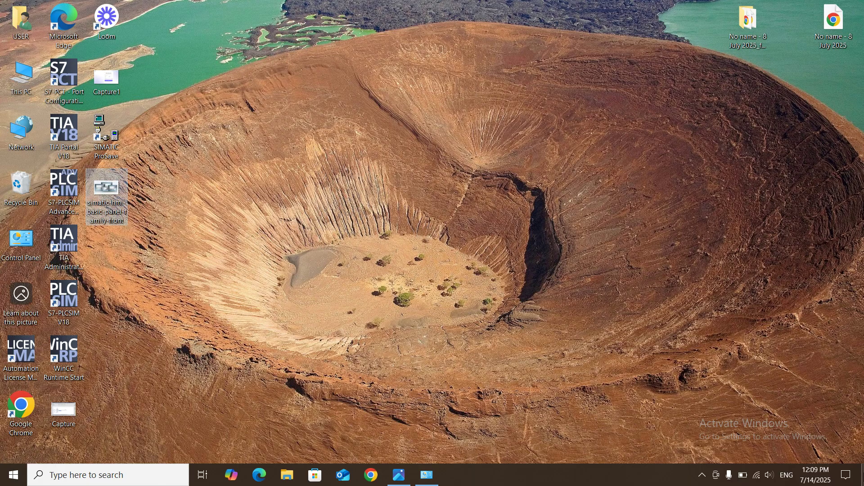
right_click(279, 77)
left_click(308, 108)
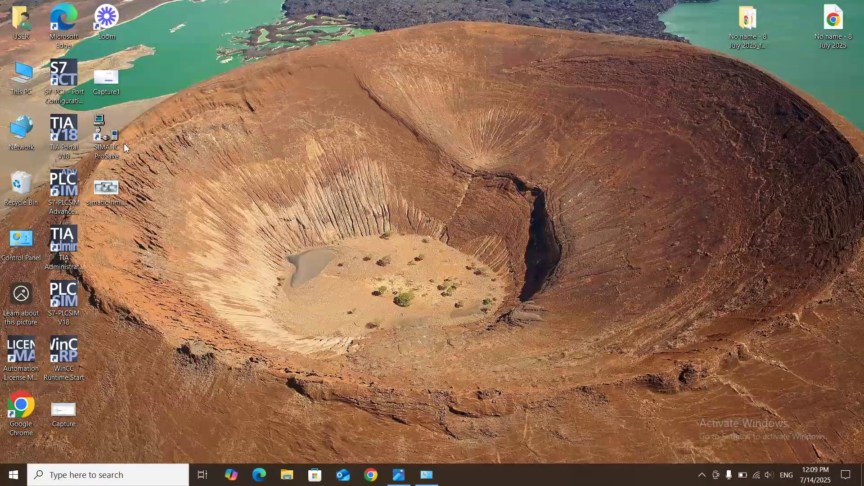
double_click(99, 139)
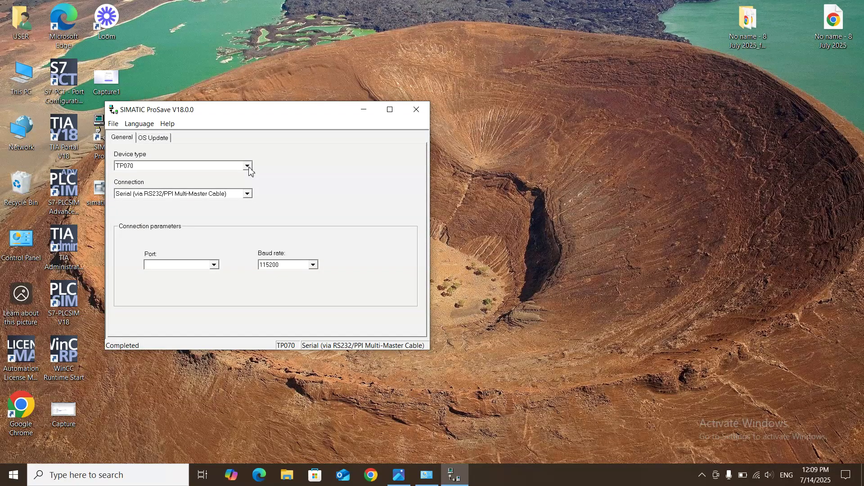
Step: Set the device type to KTP400 Basic
left_click(248, 167)
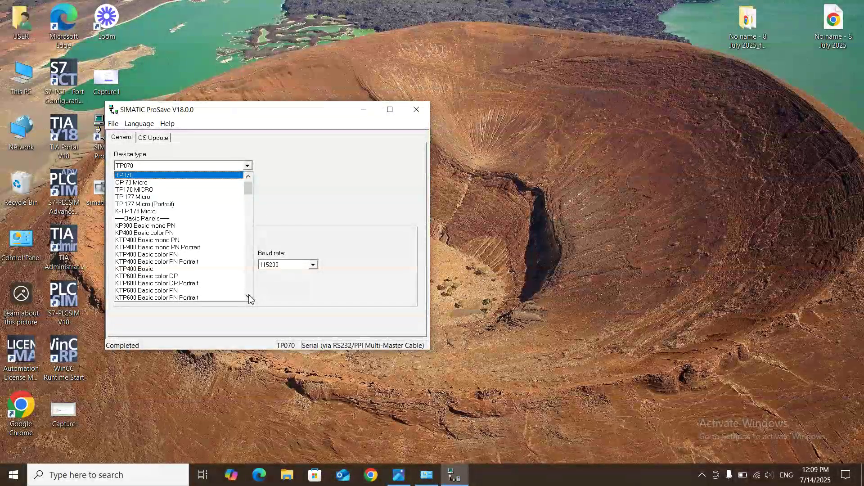
left_click(248, 297)
left_click(248, 297)
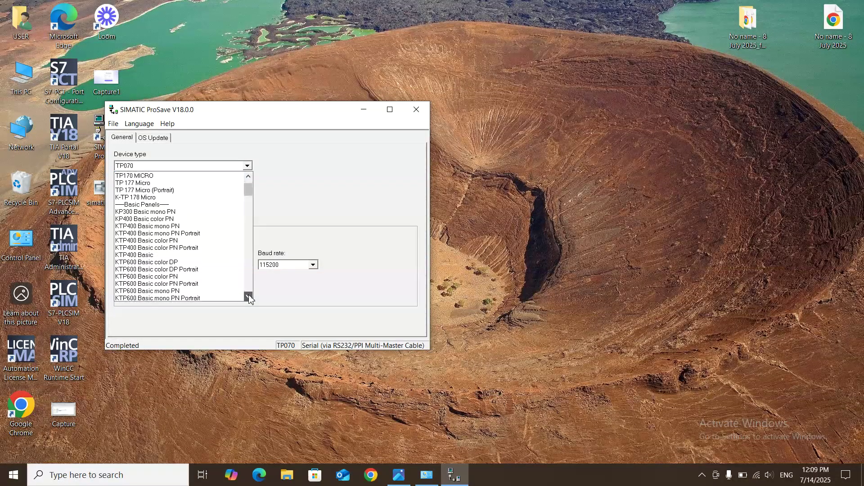
left_click(146, 255)
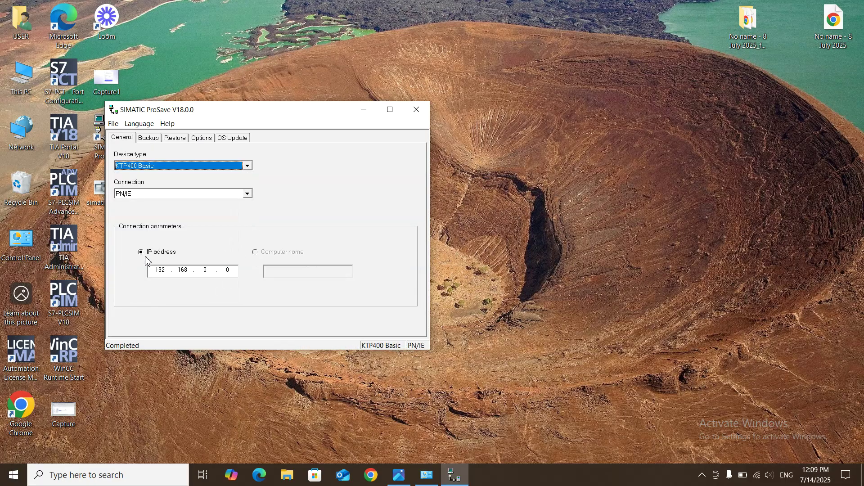
Step: Set the panel's IP address to 192.168.0.2 and keep PN/IE as the connection
left_click(231, 273)
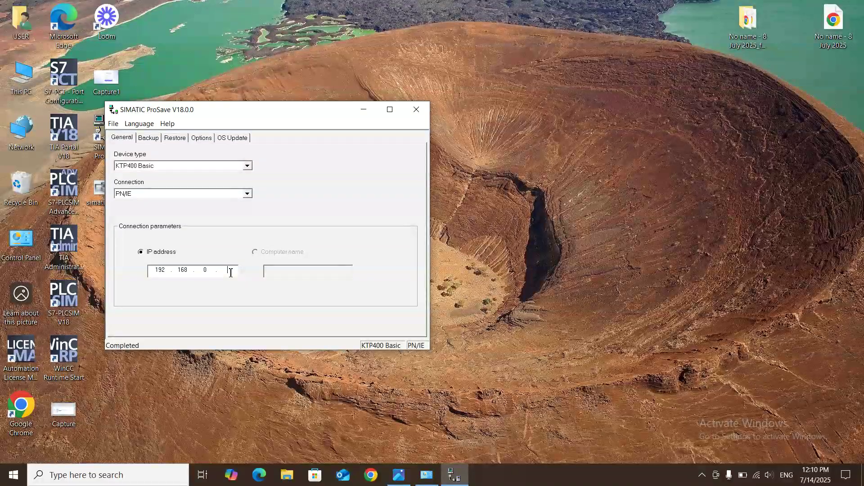
type("2")
left_click(206, 195)
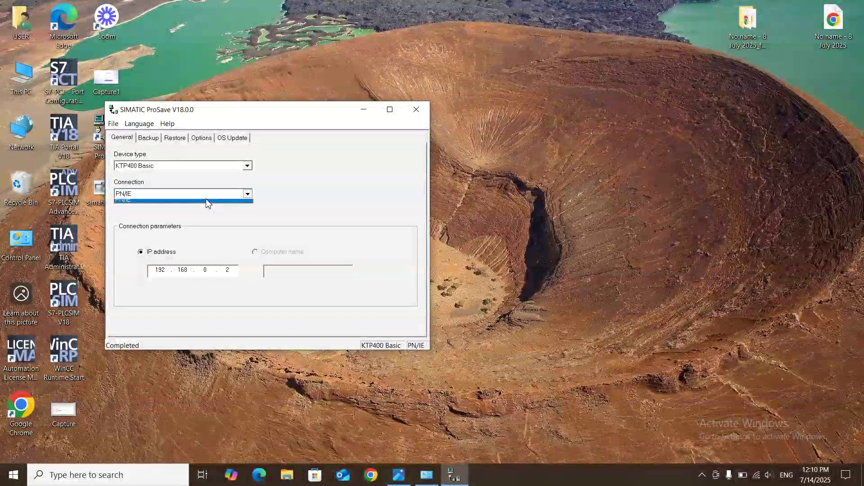
left_click(206, 206)
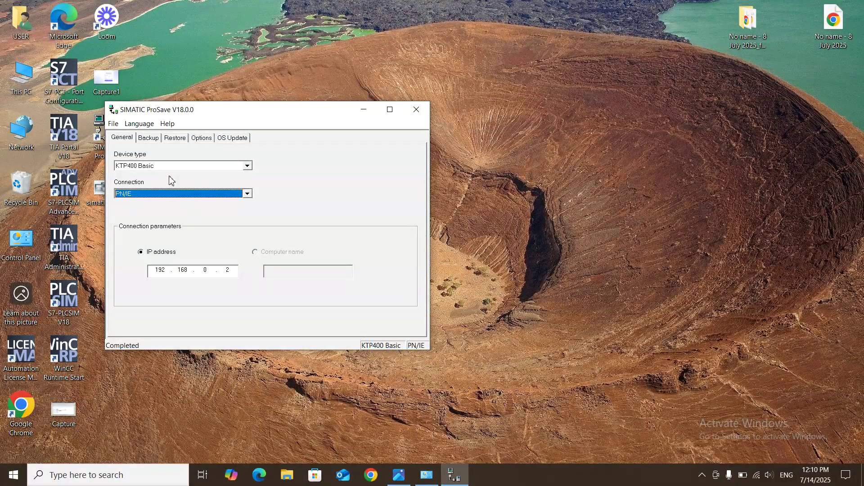
Step: Set up a complete backup with licenses, saved to the Desktop as ktp 400 BASIC.psb
left_click(150, 138)
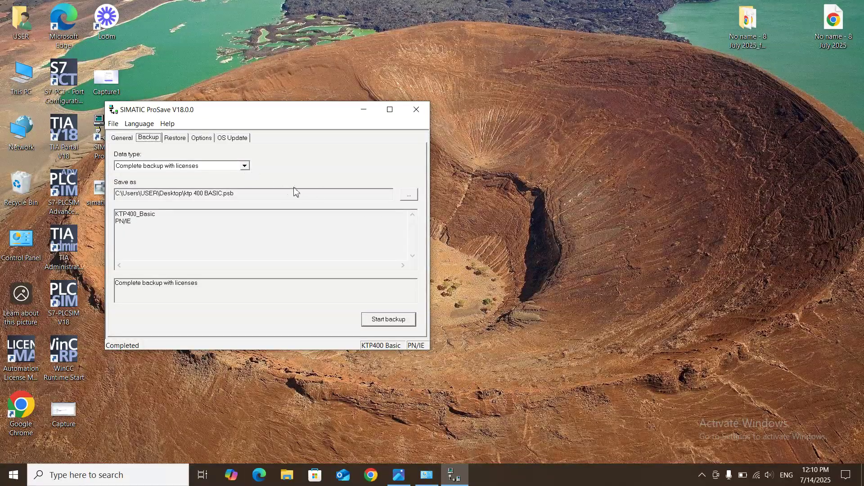
left_click(246, 166)
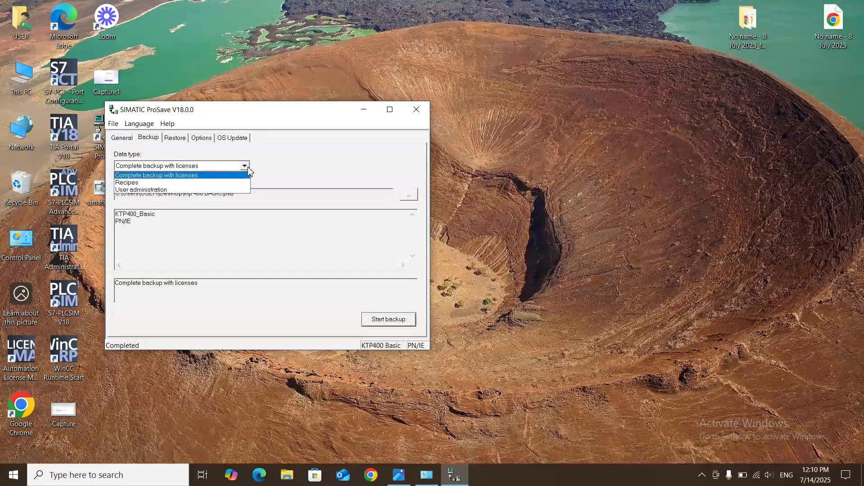
left_click(278, 181)
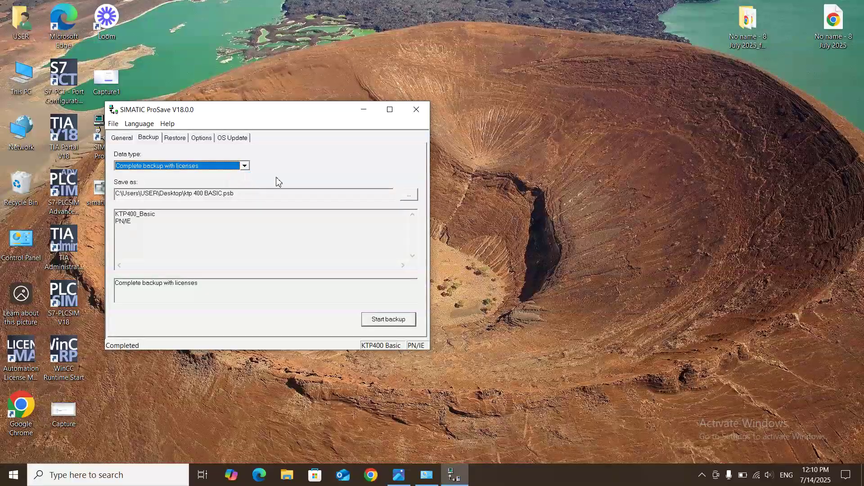
left_click(410, 195)
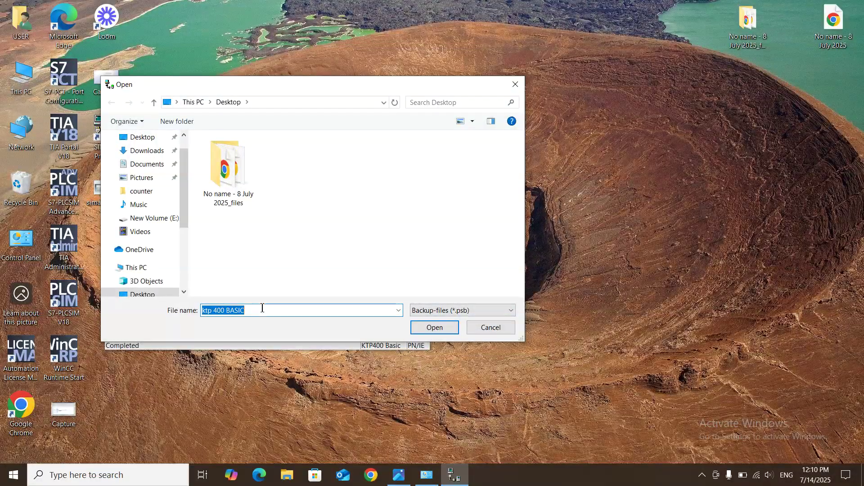
left_click(433, 329)
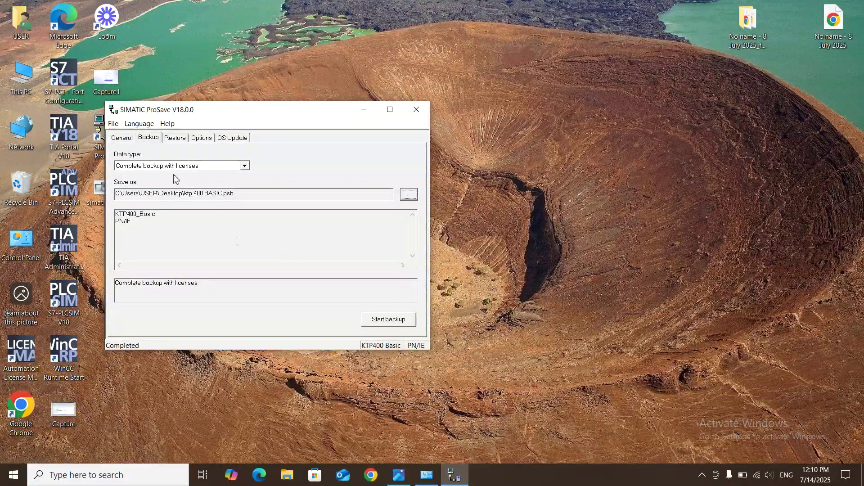
Step: Start the complete backup of the KTP400 Basic panel
left_click(23, 110)
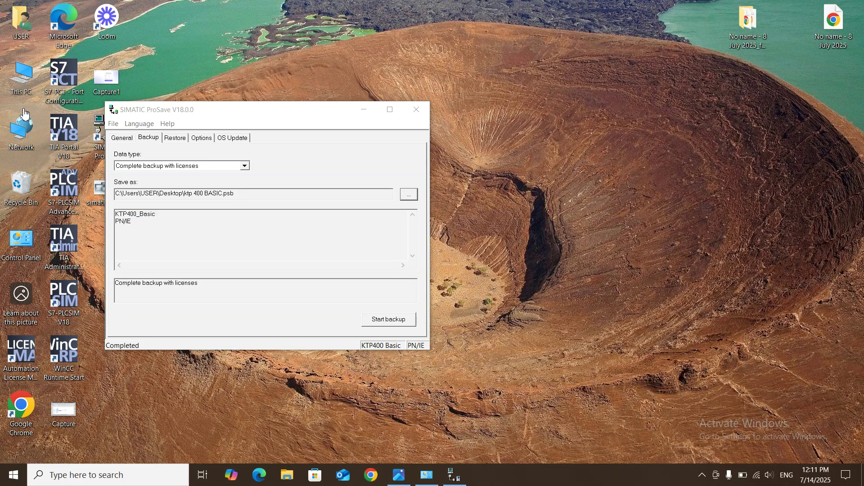
left_click(353, 247)
left_click(390, 319)
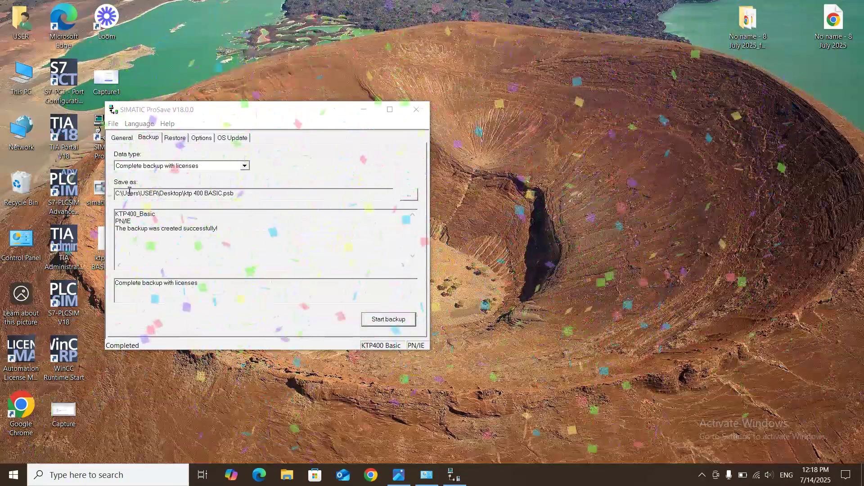
Step: Select the backup file ktp 400 BASIC.psb from the Desktop as the file to restore
left_click(174, 138)
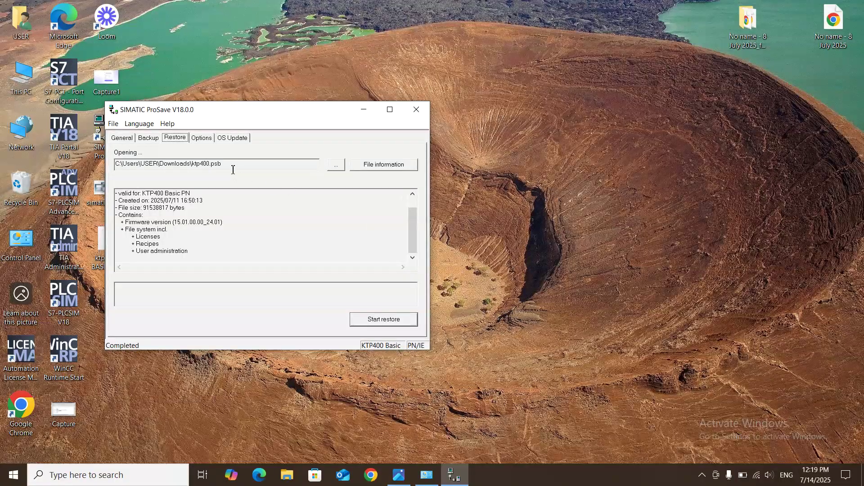
left_click(337, 165)
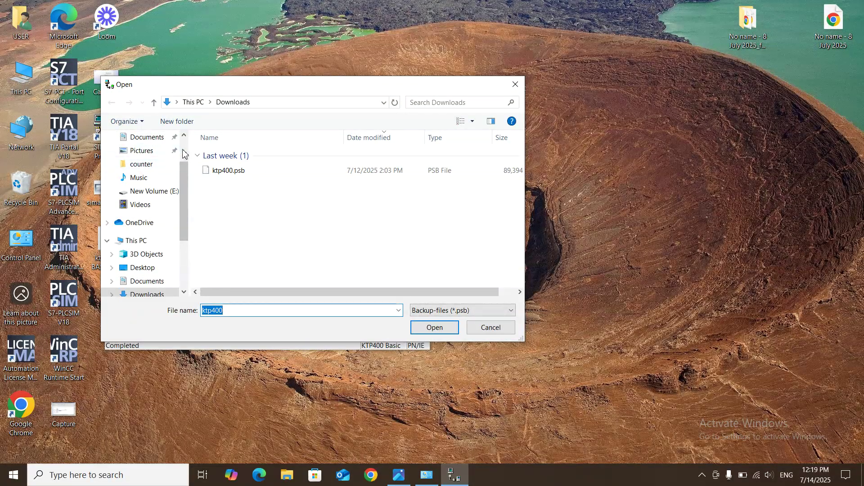
scroll(181, 155, "up", 2)
left_click(155, 163)
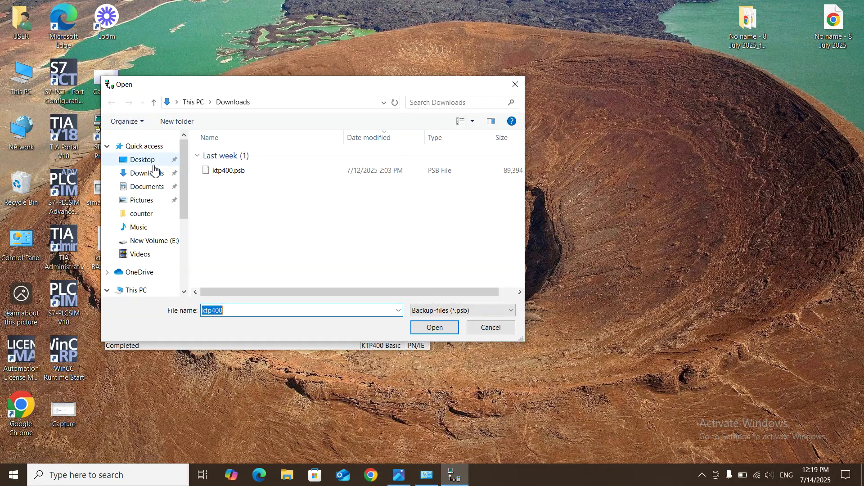
left_click(304, 201)
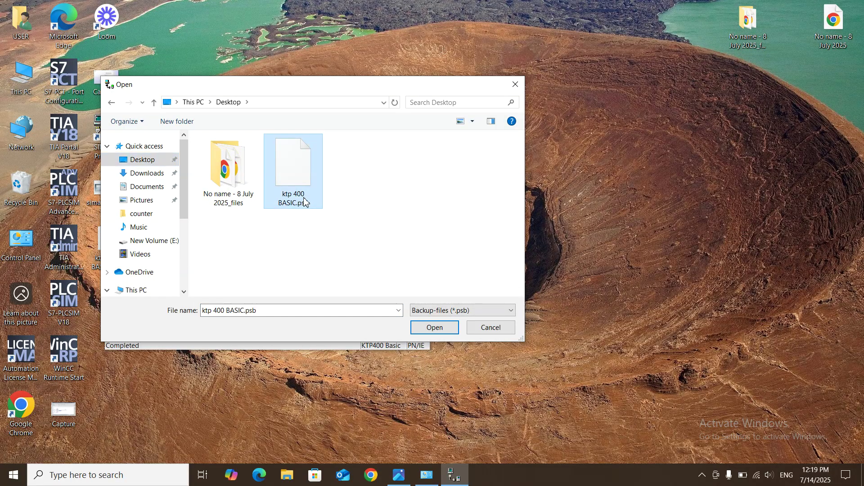
left_click(448, 331)
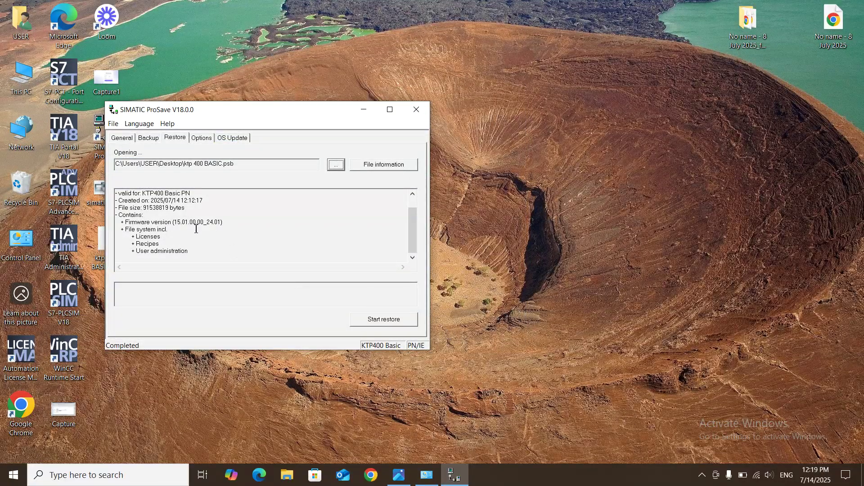
Step: Review the backup information and start the restore to the KTP400 Basic panel, accepting the loss of existing device data
left_click(22, 119)
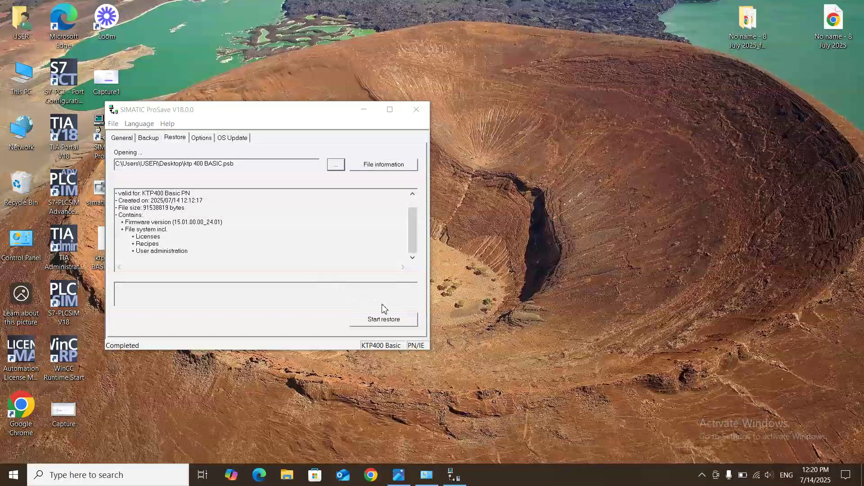
left_click(413, 259)
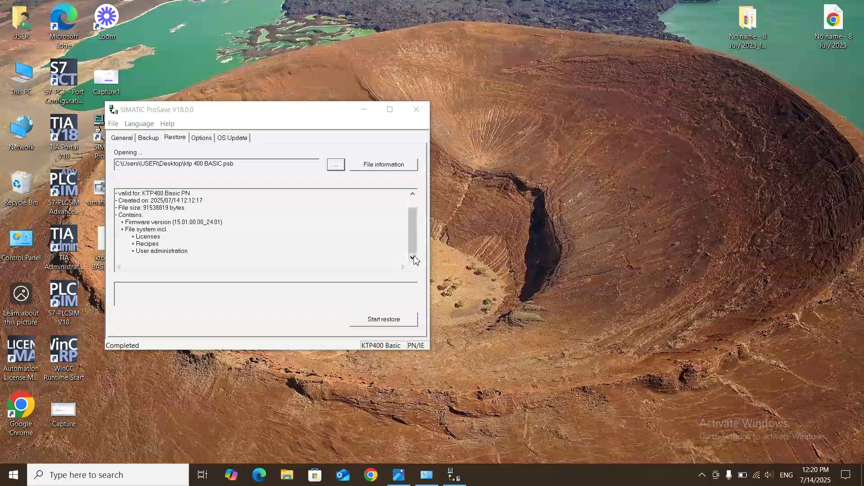
scroll(414, 209, "up", 1)
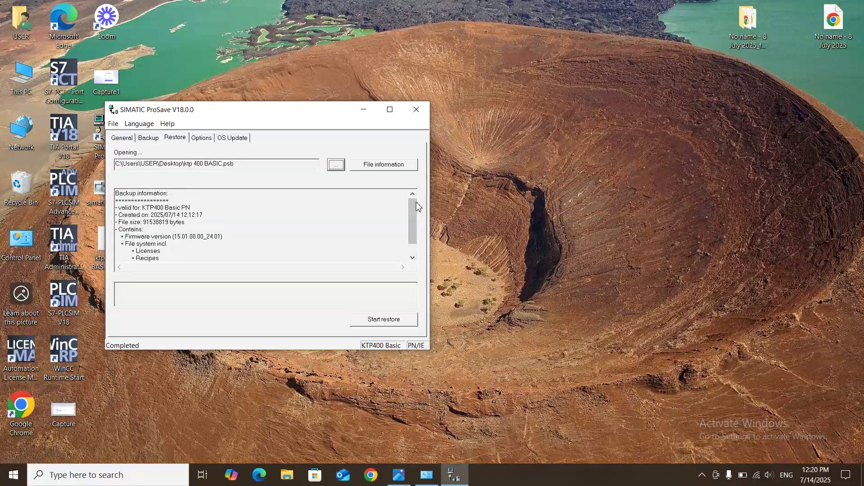
left_click(385, 320)
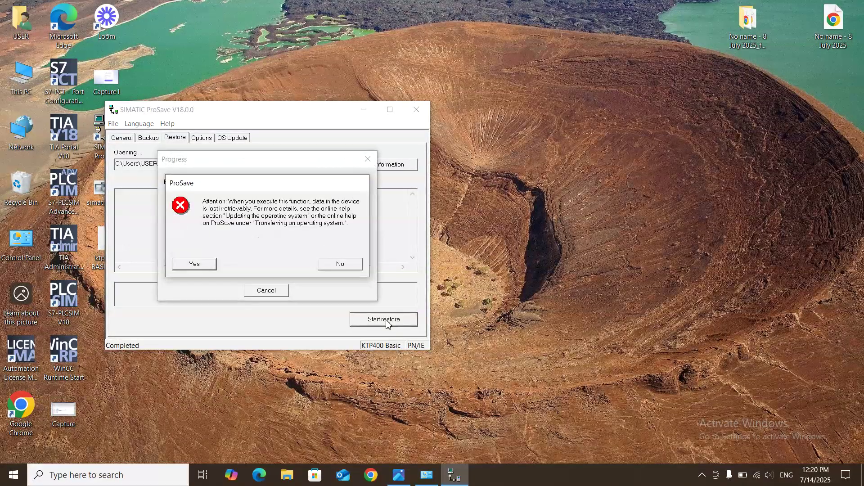
left_click(196, 269)
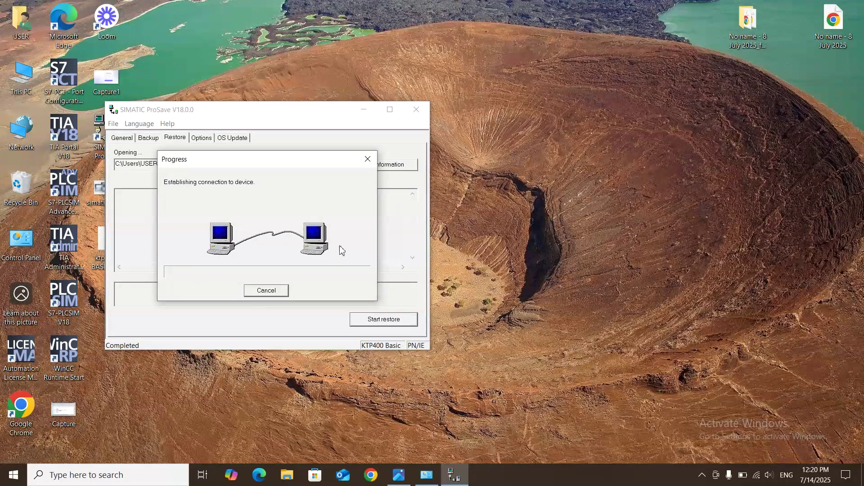